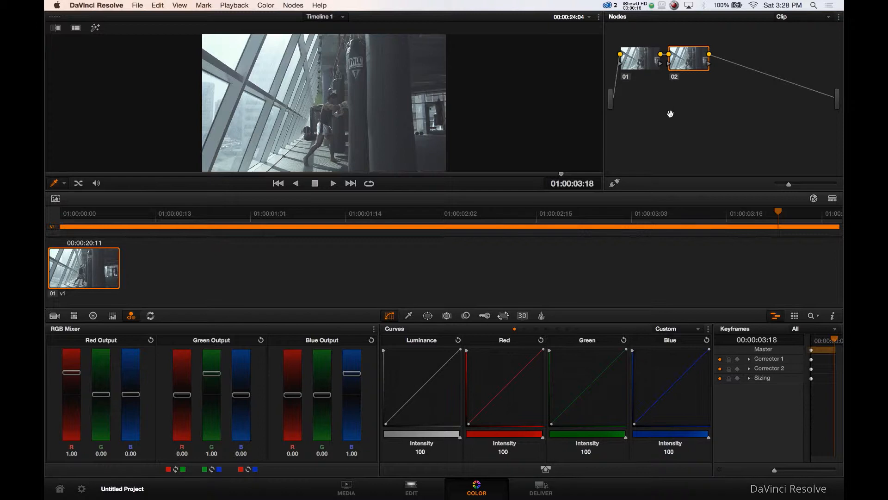
Step: Apply the Liverpool 3D LUT from the Resolve 32 Cube set to node 02
{"action": "left_click", "coordinate": [293, 5]}
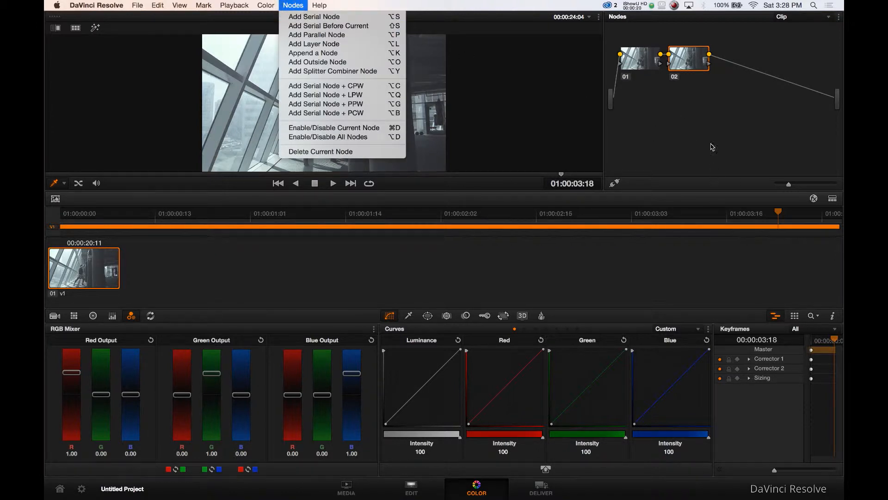
{"action": "left_click", "coordinate": [698, 100]}
{"action": "right_click", "coordinate": [692, 66]}
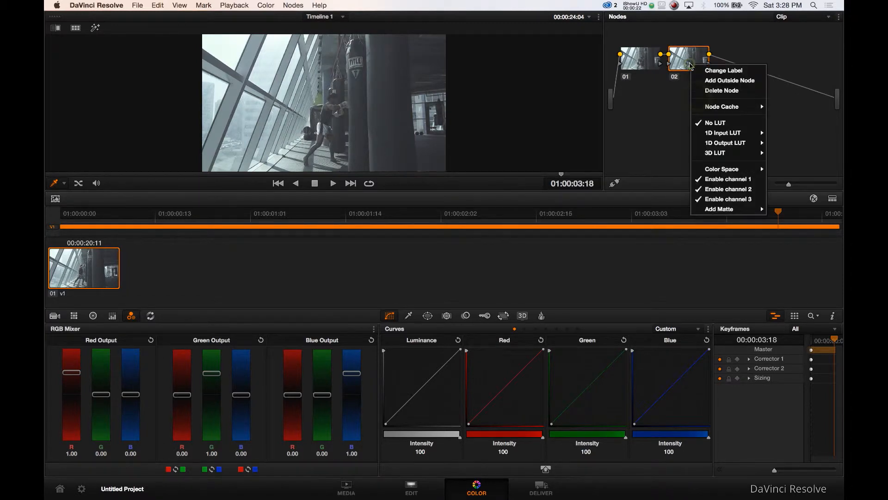
{"action": "mouse_move", "coordinate": [718, 152]}
{"action": "mouse_move", "coordinate": [604, 214]}
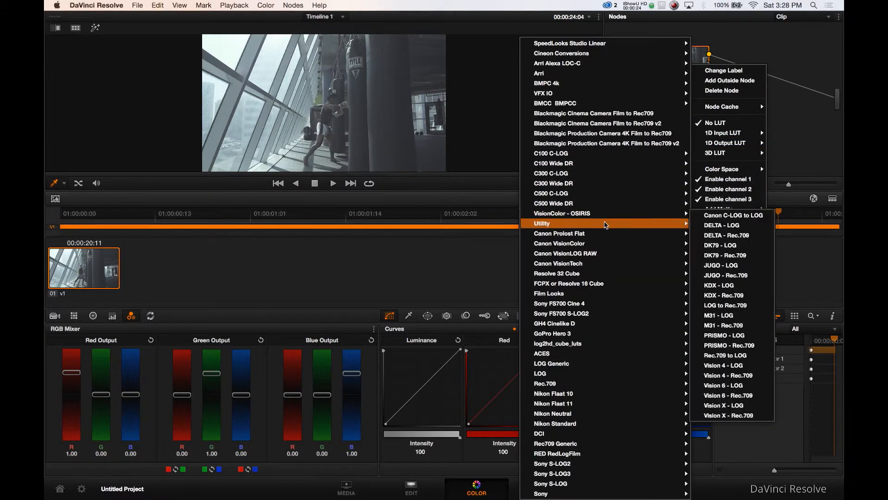
{"action": "mouse_move", "coordinate": [605, 273]}
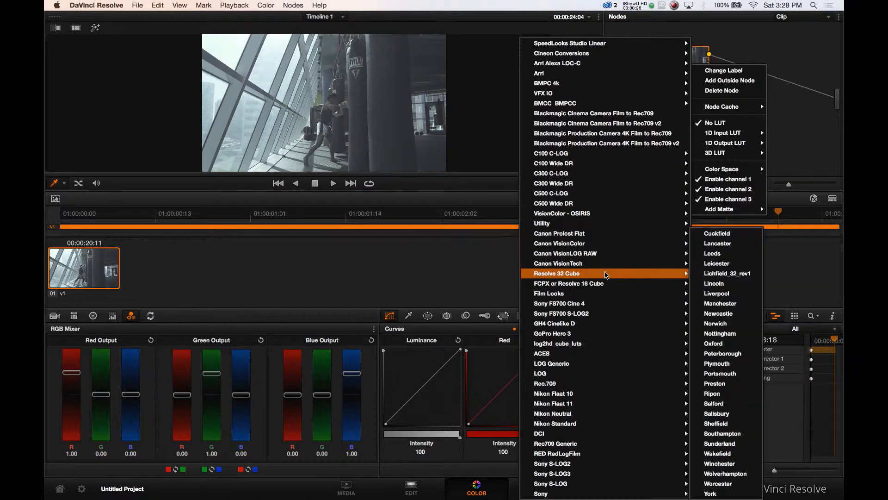
{"action": "left_click", "coordinate": [718, 294]}
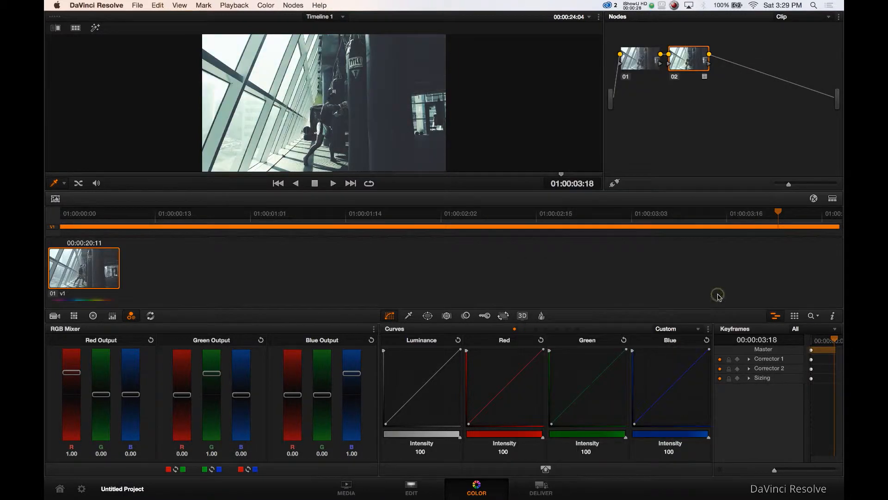
Step: Play back the graded clip in both the normal and the enlarged viewer, and return to the standard layout
{"action": "key", "text": "space"}
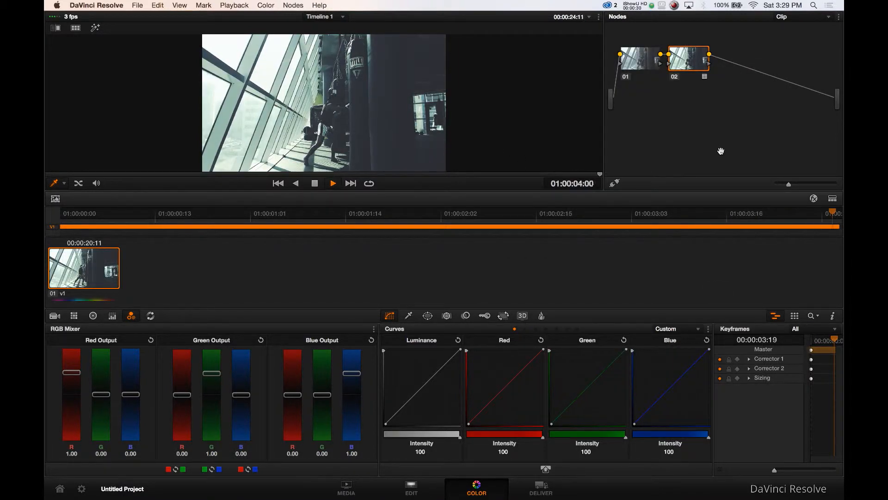
{"action": "key", "text": "space"}
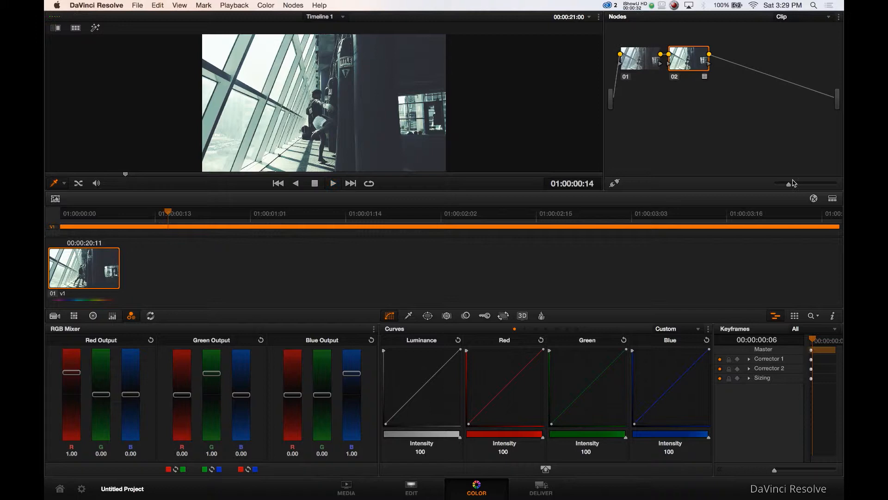
{"action": "left_click", "coordinate": [833, 198]}
{"action": "key", "text": "space"}
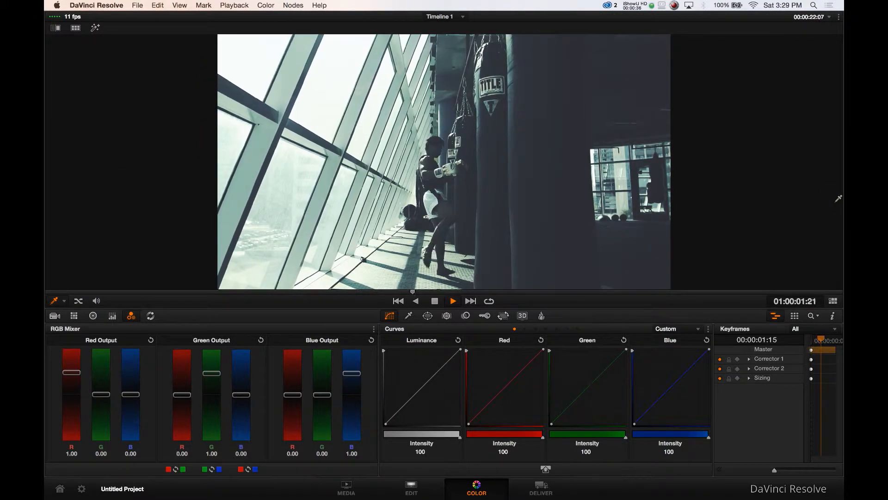
{"action": "key", "text": "space"}
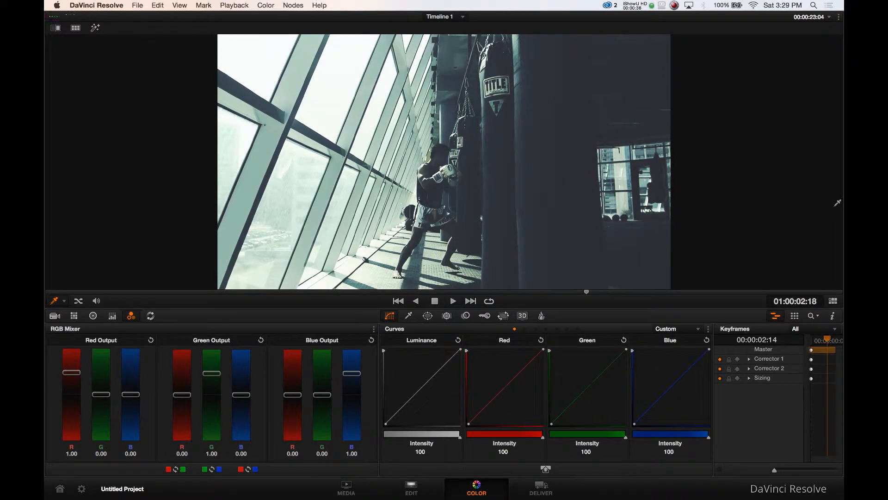
{"action": "left_click", "coordinate": [833, 302]}
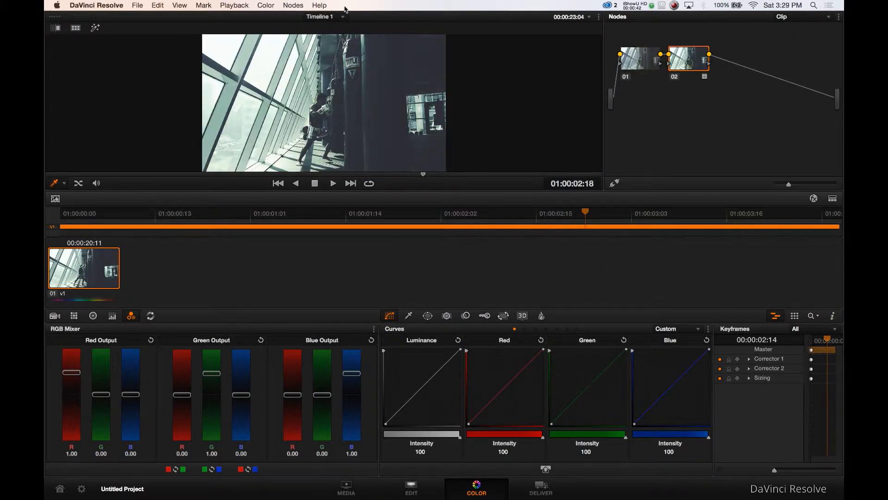
Step: Set the output blanking to 2.35 and play back the letterboxed clip in the enlarged viewer
{"action": "left_click", "coordinate": [267, 5]}
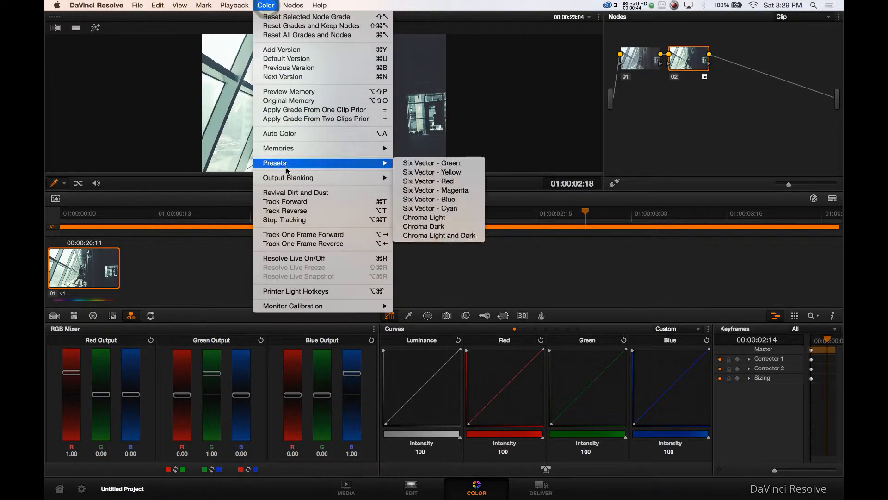
{"action": "mouse_move", "coordinate": [329, 179]}
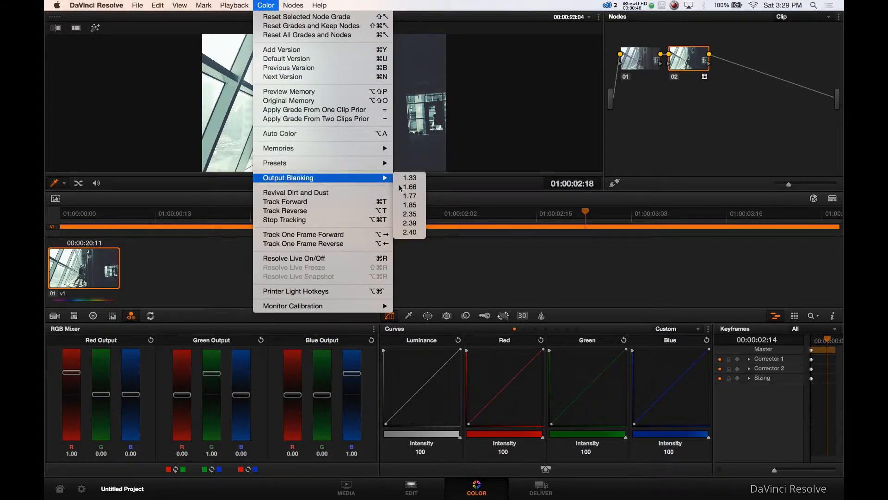
{"action": "left_click", "coordinate": [412, 215]}
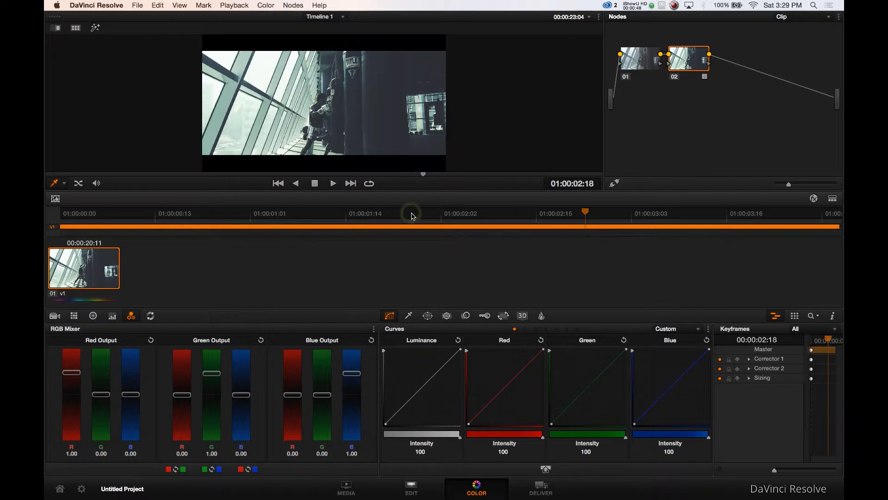
{"action": "left_click", "coordinate": [833, 199]}
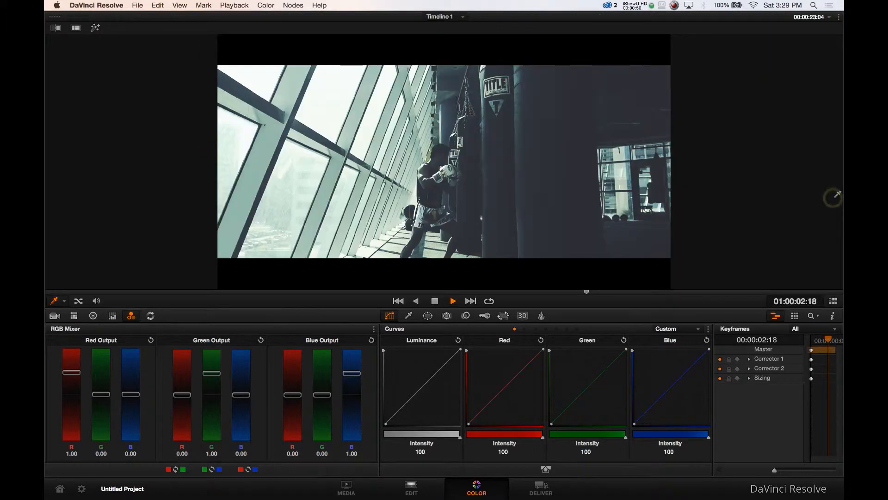
{"action": "key", "text": "space"}
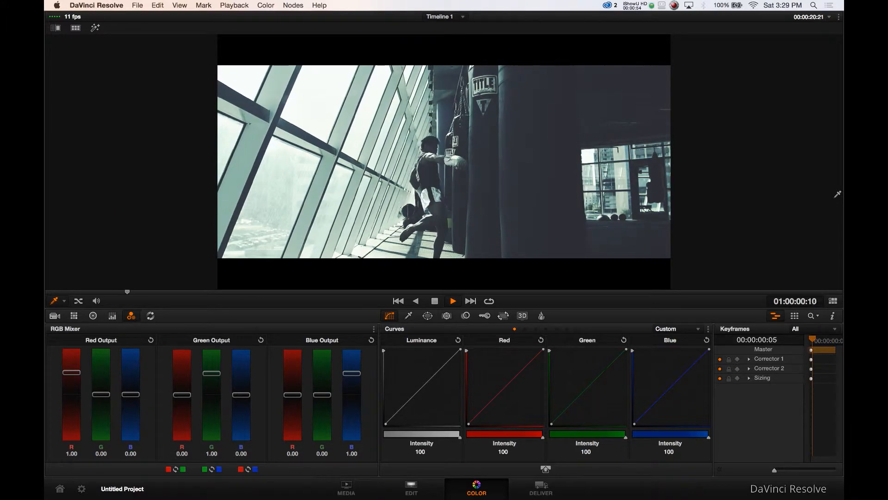
{"action": "key", "text": "space"}
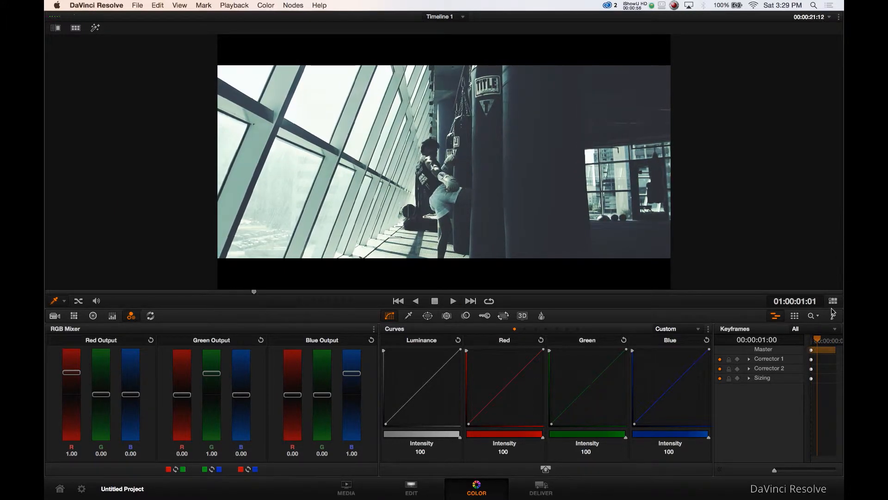
{"action": "left_click", "coordinate": [833, 300]}
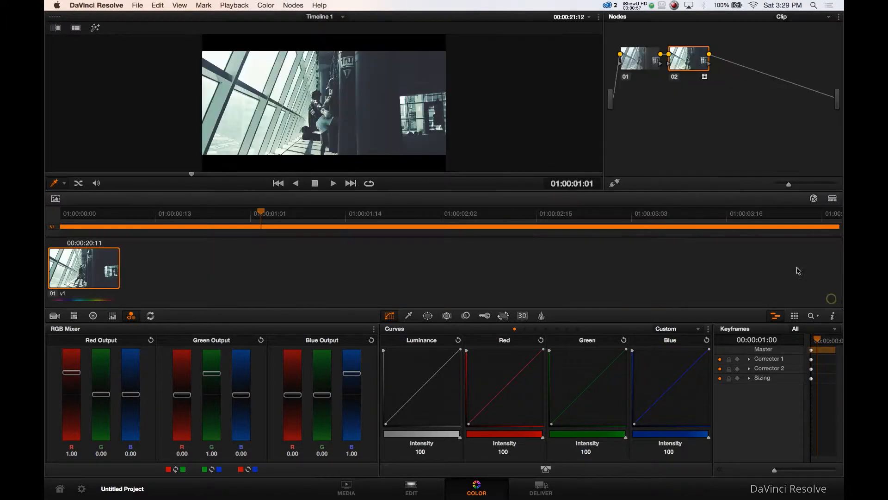
Step: On node 01, set the primaries to Lift Y -0.07, Gamma Y 0.14, and Gamma R, G and B 0.06
{"action": "left_click", "coordinate": [641, 65]}
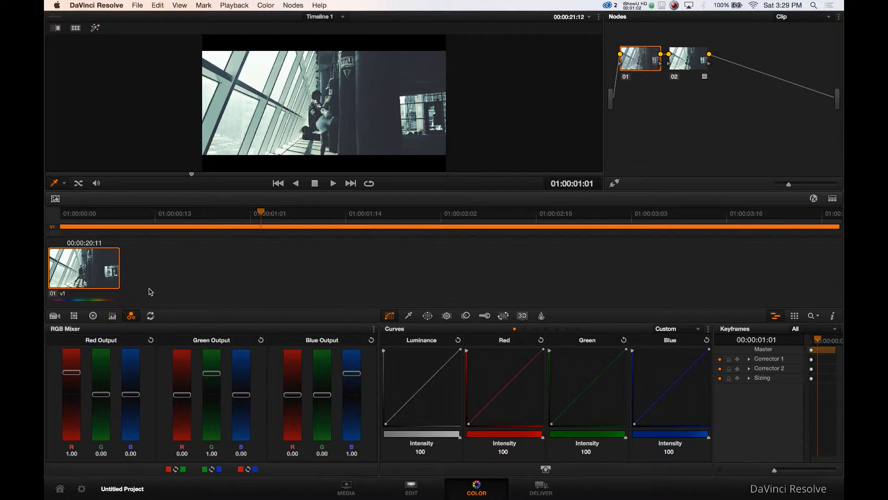
{"action": "left_click", "coordinate": [112, 315]}
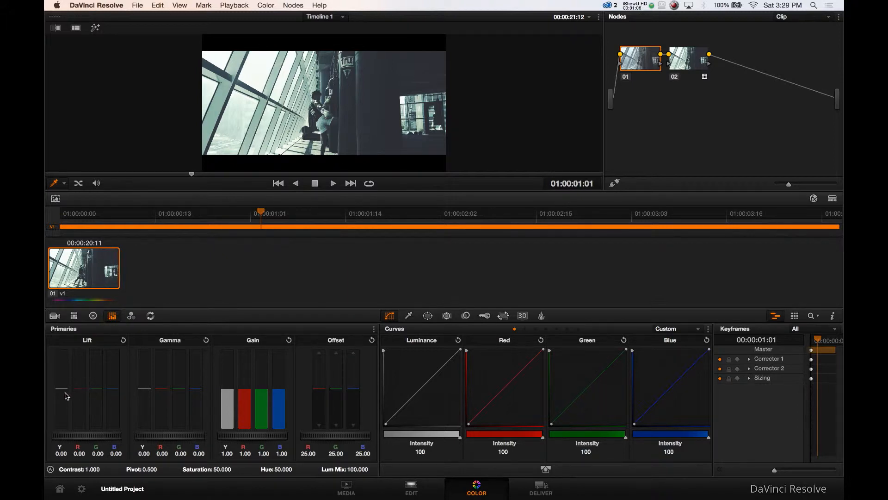
{"action": "left_click_drag", "start_coordinate": [65, 394], "coordinate": [64, 403]}
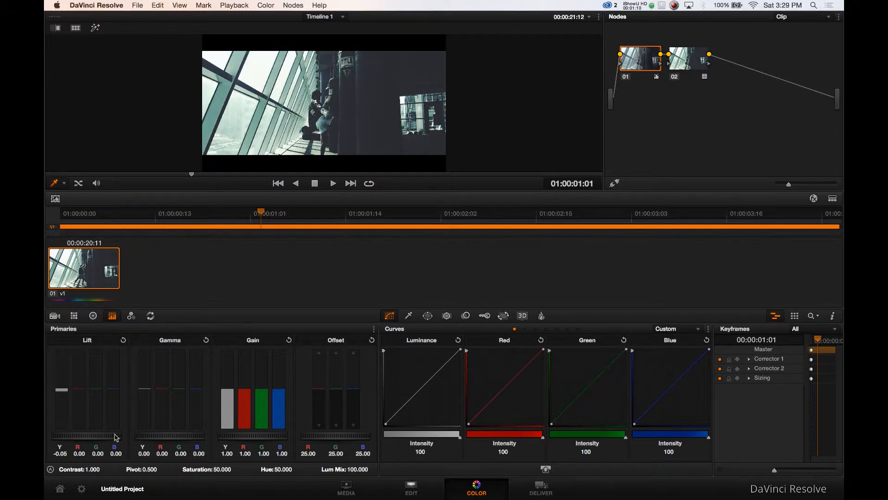
{"action": "left_click_drag", "start_coordinate": [148, 439], "coordinate": [195, 443]}
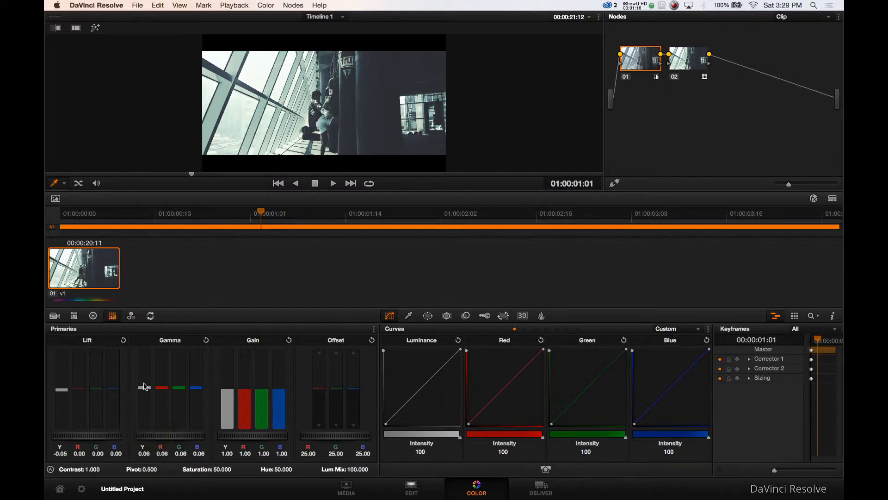
{"action": "mouse_move", "coordinate": [146, 387]}
{"action": "left_mouse_down"}
{"action": "mouse_move", "coordinate": [147, 372]}
{"action": "mouse_move", "coordinate": [147, 383]}
{"action": "left_mouse_up"}
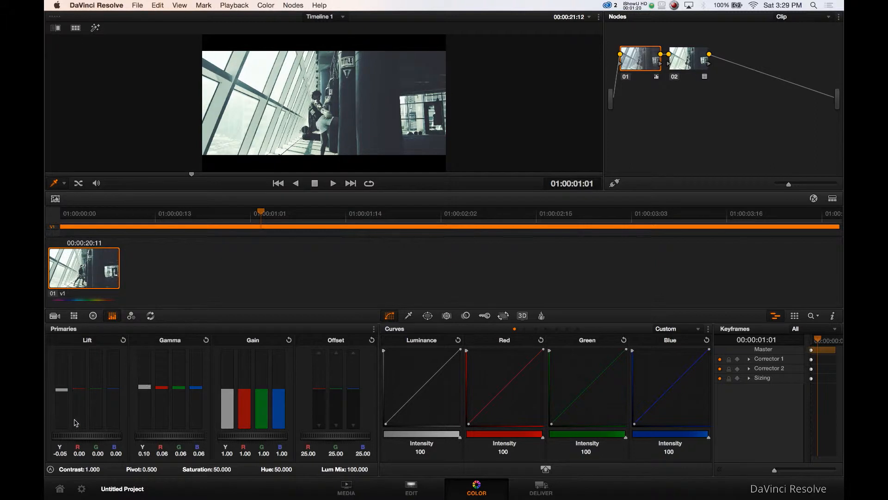
{"action": "left_click_drag", "start_coordinate": [64, 440], "coordinate": [69, 439]}
{"action": "left_click_drag", "start_coordinate": [61, 390], "coordinate": [61, 393]}
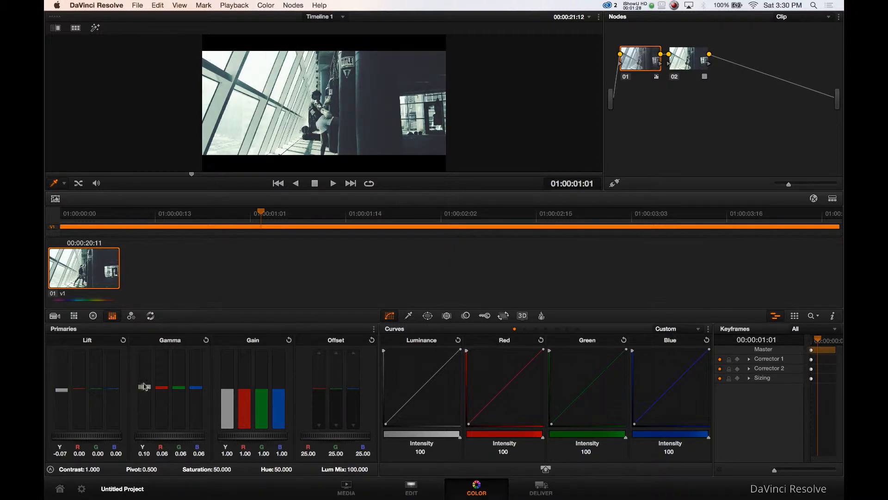
{"action": "left_click_drag", "start_coordinate": [145, 387], "coordinate": [144, 385]}
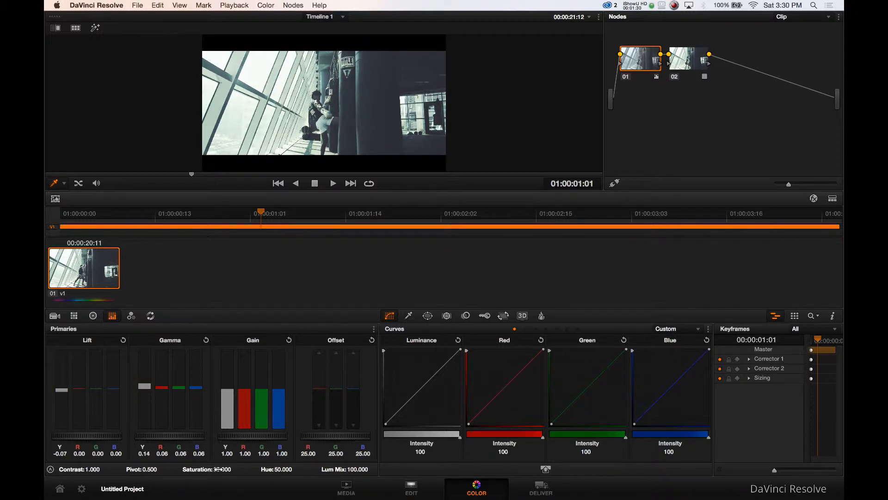
Step: Raise node 01's saturation to 56.200 and its contrast to 1.032
{"action": "left_click_drag", "start_coordinate": [218, 469], "coordinate": [231, 469]}
{"action": "left_click_drag", "start_coordinate": [92, 469], "coordinate": [95, 469]}
Step: Ungang the custom curves and shape the Luminance curve in the enlarged curves editor, lowering the highlights slightly and lifting the shadows
{"action": "left_click", "coordinate": [709, 328]}
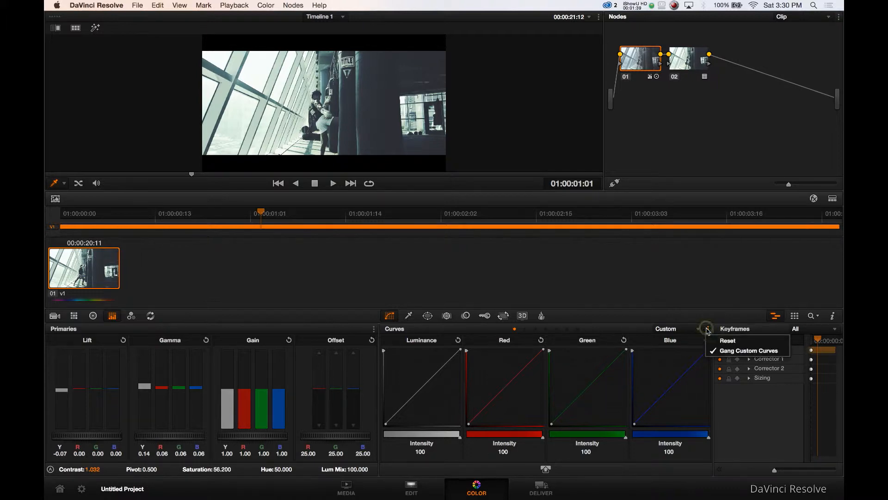
{"action": "left_click", "coordinate": [717, 351]}
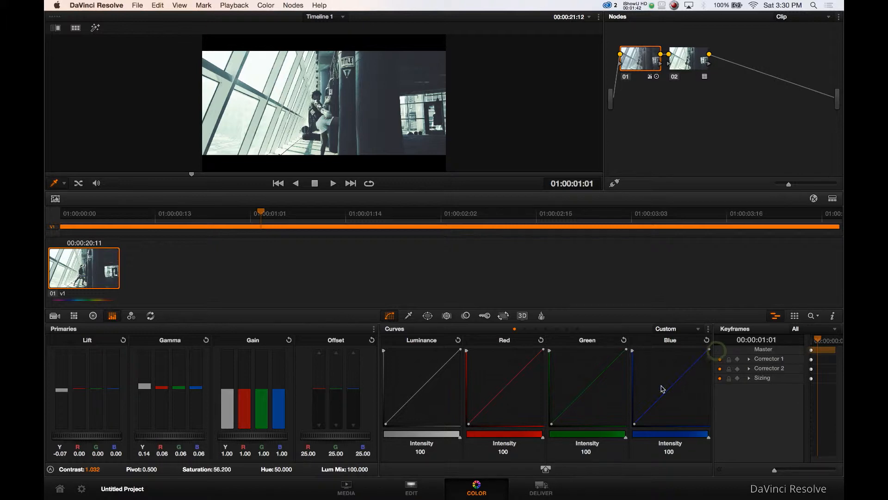
{"action": "left_click", "coordinate": [831, 198]}
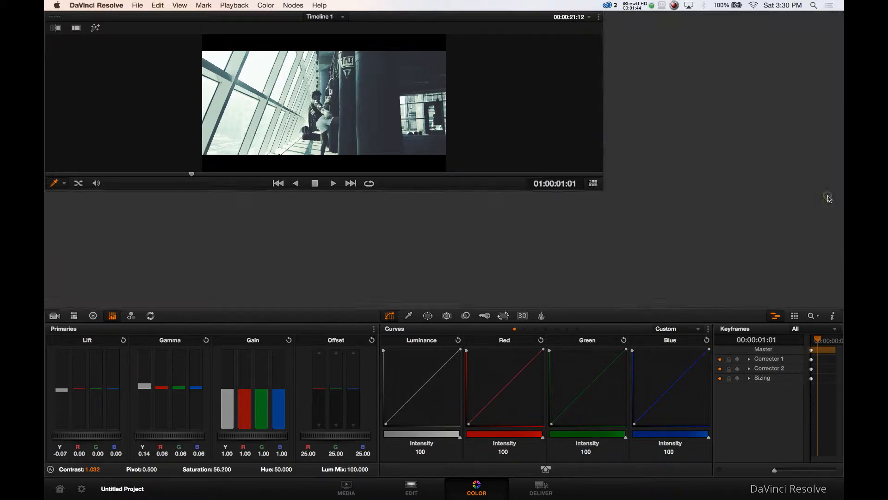
{"action": "left_click", "coordinate": [546, 470]}
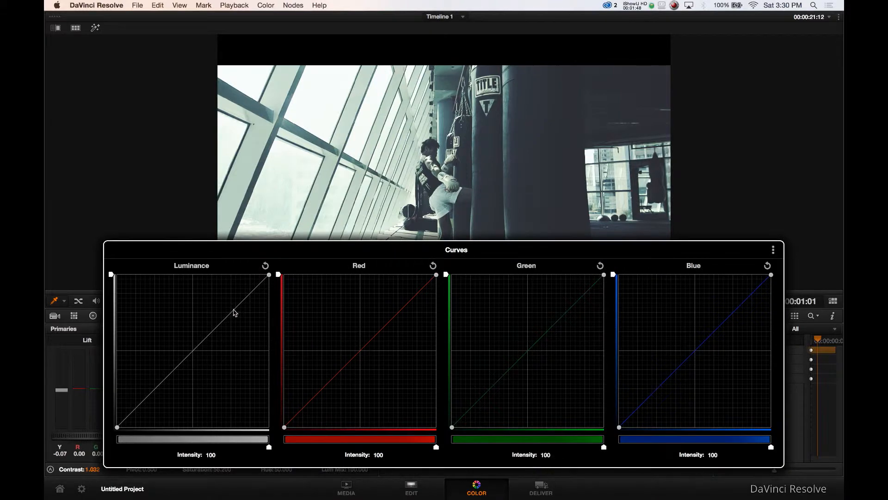
{"action": "left_click_drag", "start_coordinate": [234, 311], "coordinate": [239, 317]}
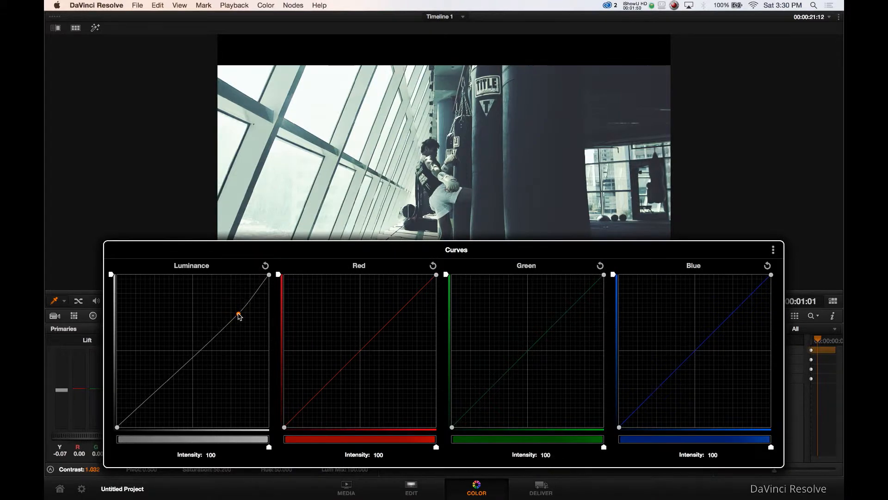
{"action": "left_click_drag", "start_coordinate": [153, 393], "coordinate": [149, 394]}
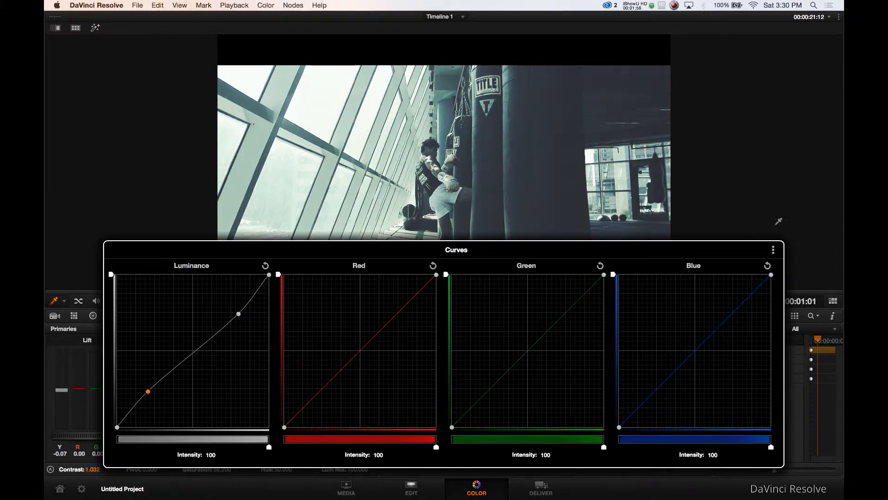
Step: Lower the highlight end of the Blue curve, raise the Red curve's midpoint slightly, and play back the clip without the curves overlay
{"action": "left_click_drag", "start_coordinate": [771, 275], "coordinate": [770, 296]}
{"action": "left_click", "coordinate": [358, 350]}
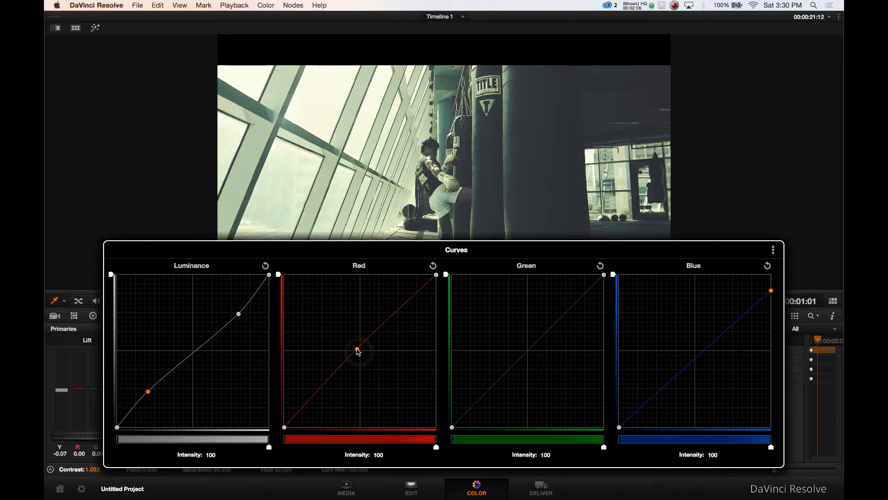
{"action": "left_click_drag", "start_coordinate": [358, 352], "coordinate": [359, 354]}
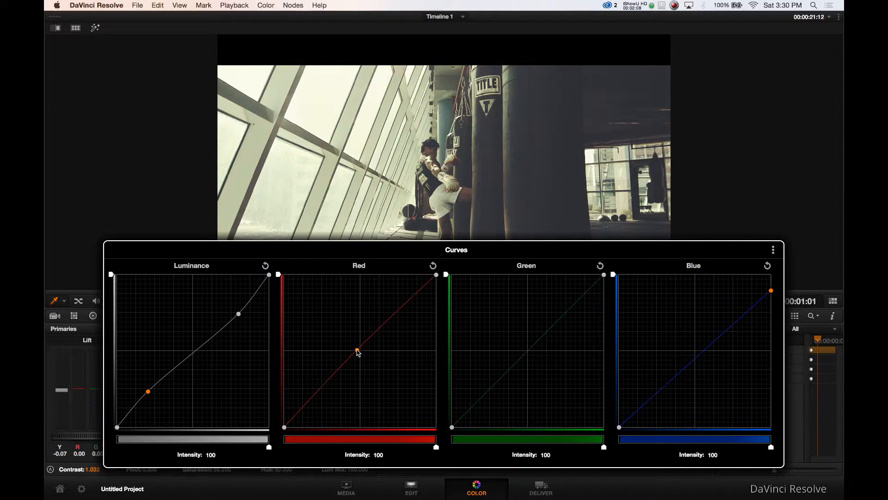
{"action": "left_click", "coordinate": [642, 483]}
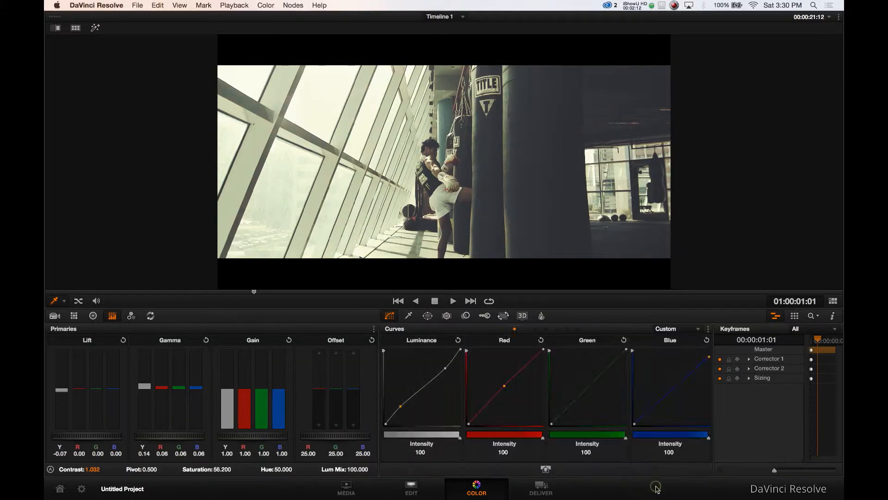
{"action": "key", "text": "space"}
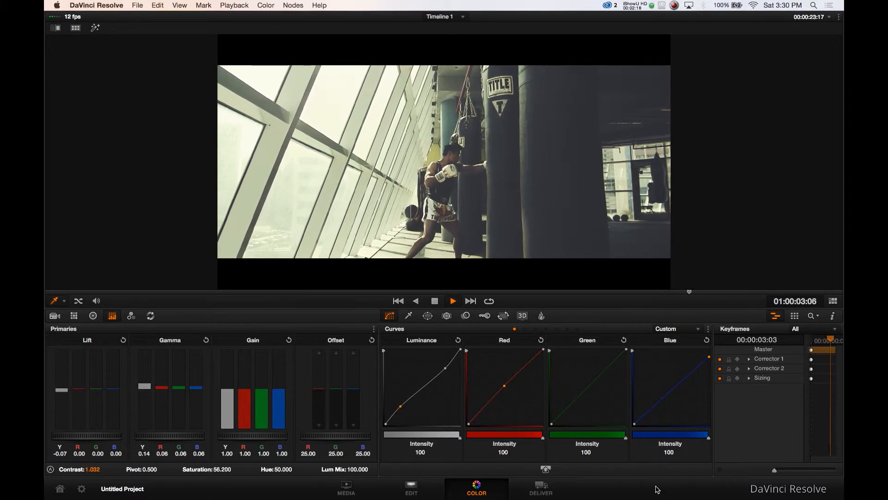
{"action": "key", "text": "space"}
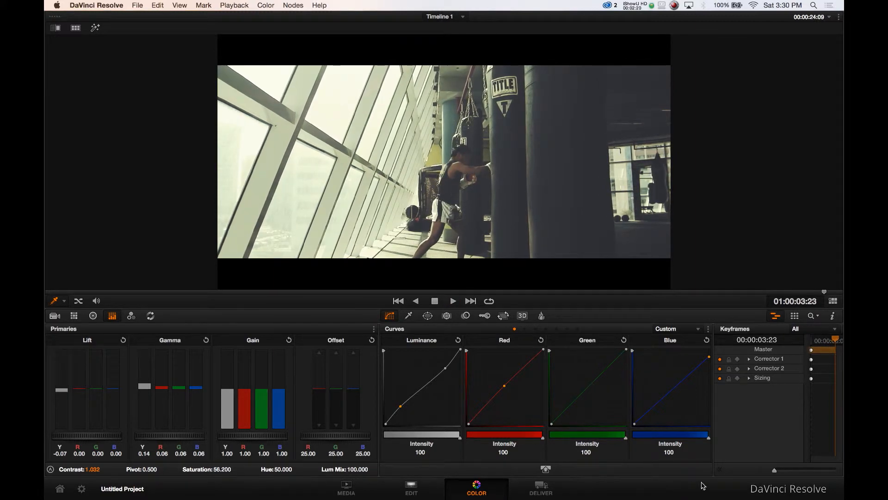
Step: Bypass all grades to compare the original clip with the graded one, re-enable them, and return to the enhanced viewer
{"action": "left_click", "coordinate": [832, 301]}
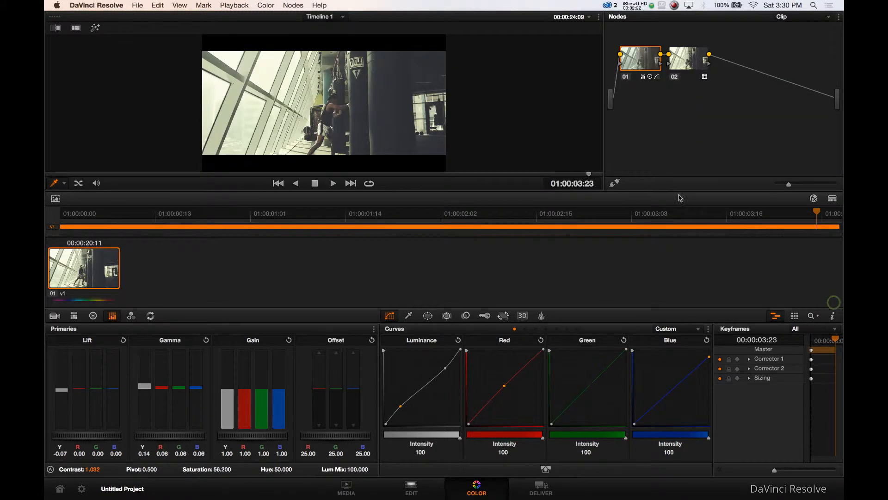
{"action": "left_click", "coordinate": [618, 183]}
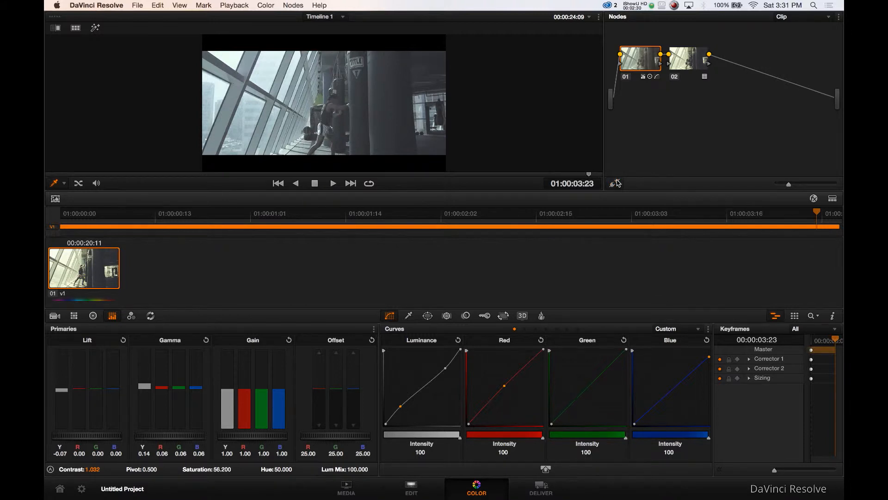
{"action": "left_click", "coordinate": [617, 183]}
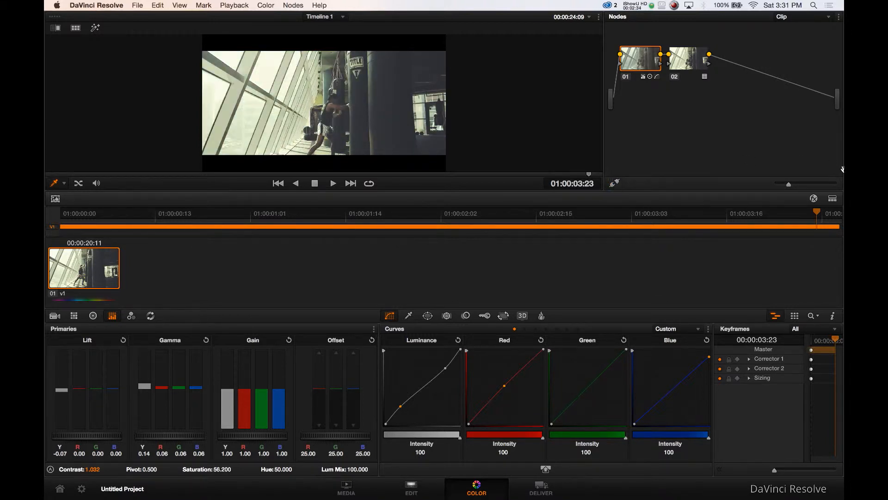
{"action": "left_click", "coordinate": [833, 200]}
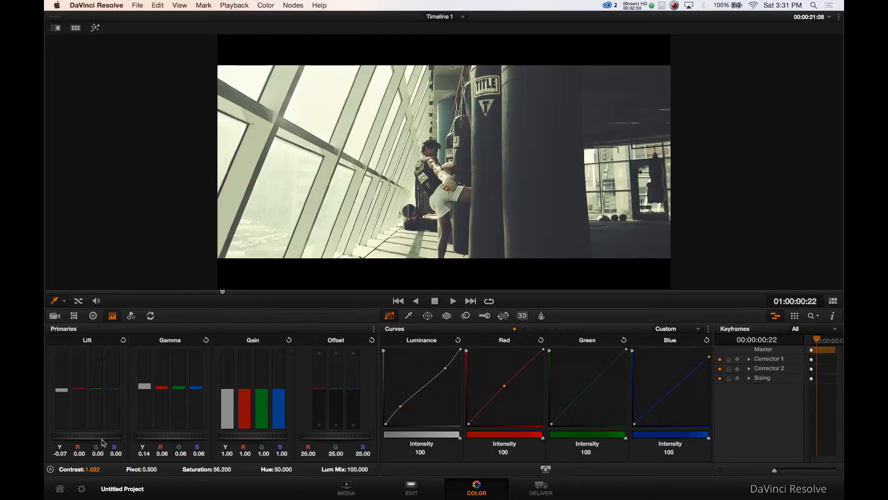
Step: In node 01's Color Match adjustments, lower Highlights to about -91 and set Color Boost to 7.00
{"action": "left_click", "coordinate": [74, 317]}
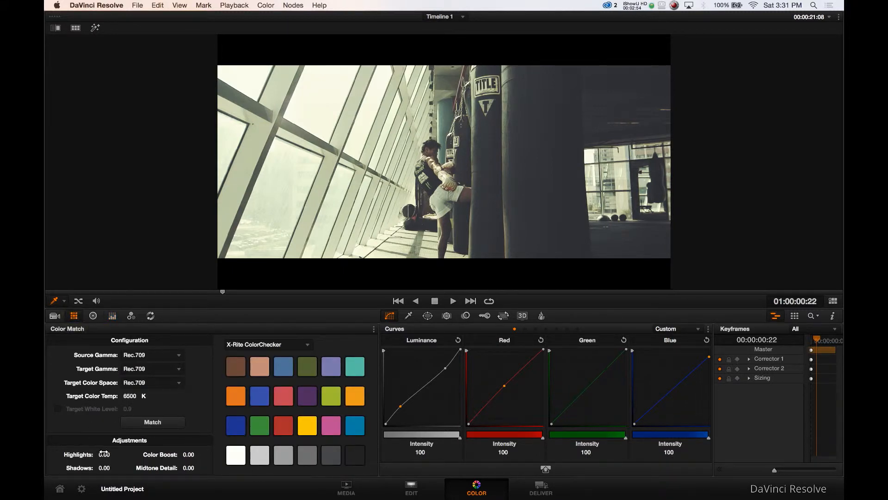
{"action": "left_click_drag", "start_coordinate": [104, 454], "coordinate": [99, 456]}
{"action": "left_click_drag", "start_coordinate": [111, 452], "coordinate": [105, 453]}
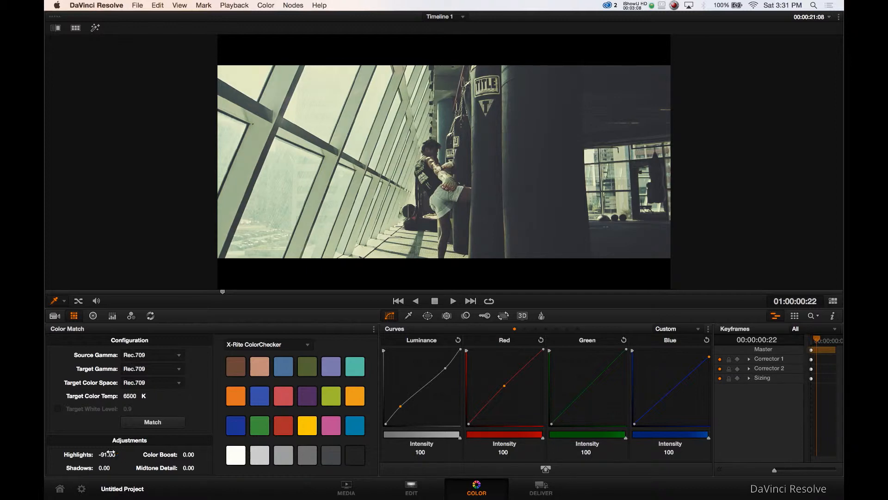
{"action": "left_click_drag", "start_coordinate": [184, 455], "coordinate": [190, 454]}
Step: Play back the graded clip full screen to review the look, and return to the color workspace
{"action": "key", "text": "super+f"}
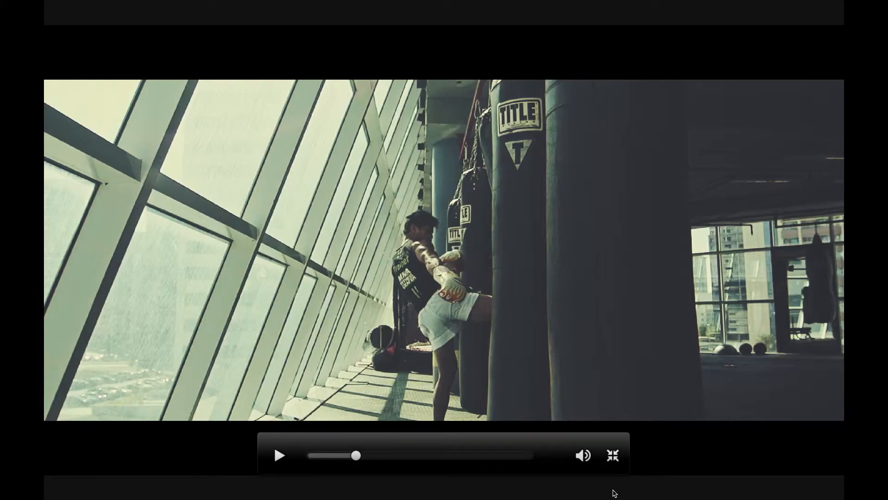
{"action": "key", "text": "space"}
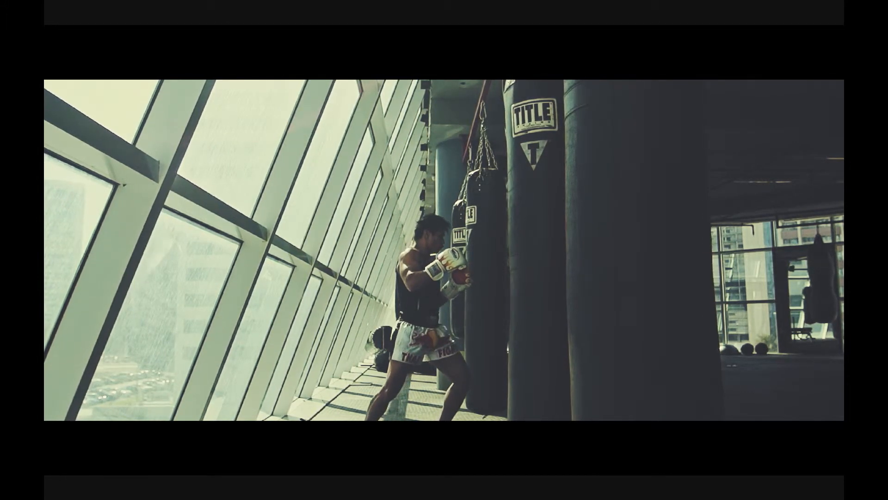
{"action": "key", "text": "Escape"}
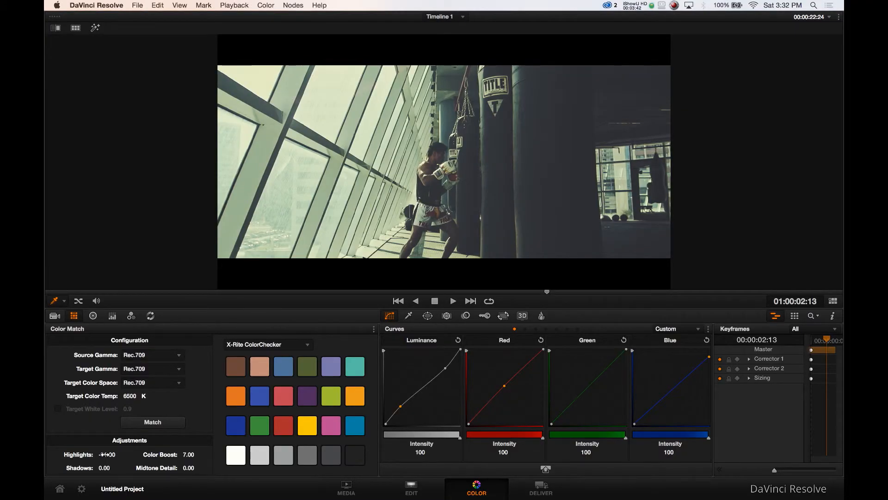
Step: Set node 01's Highlights adjustment to -56.50 and its Midtone Detail to 16.50
{"action": "left_click_drag", "start_coordinate": [105, 454], "coordinate": [133, 454]}
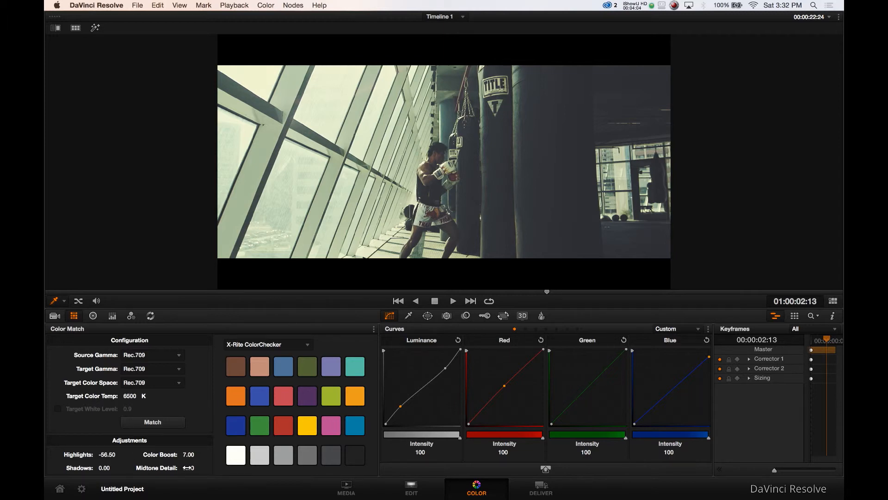
{"action": "left_click_drag", "start_coordinate": [187, 468], "coordinate": [201, 468]}
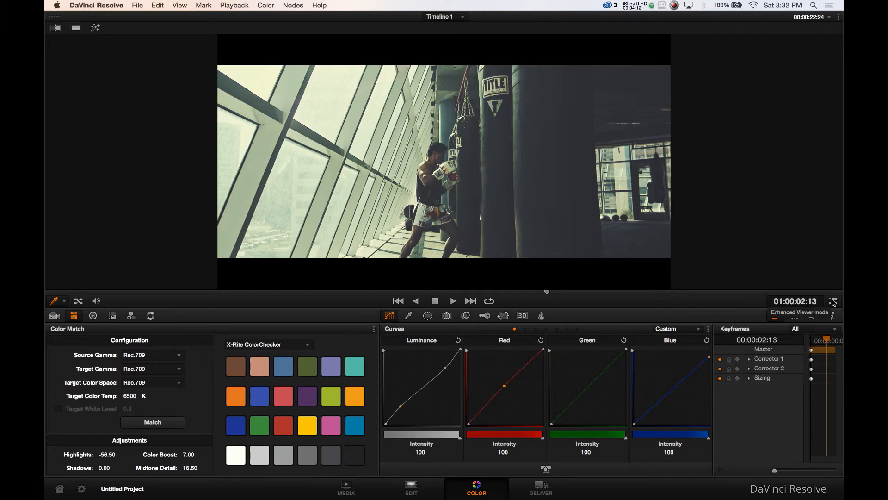
Step: Compare the finished grade with the ungraded clip by bypassing and re-enabling all grades, and restore the enlarged viewer
{"action": "left_click", "coordinate": [833, 302]}
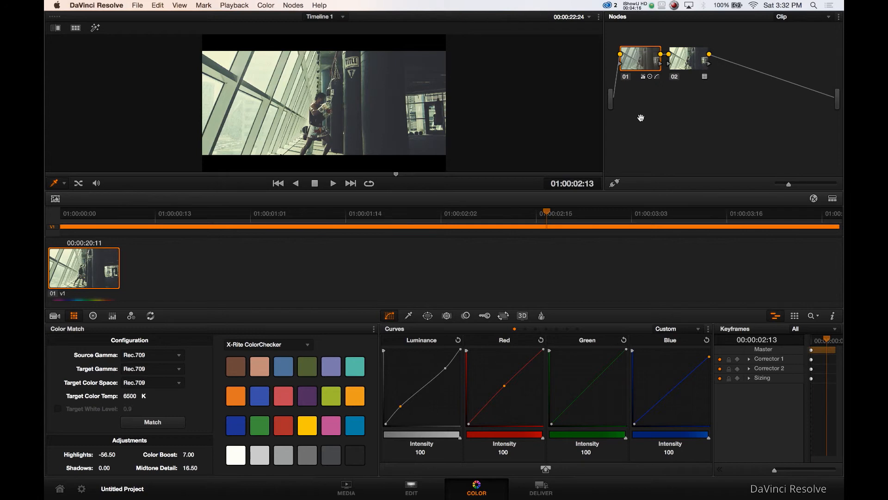
{"action": "left_click", "coordinate": [616, 185]}
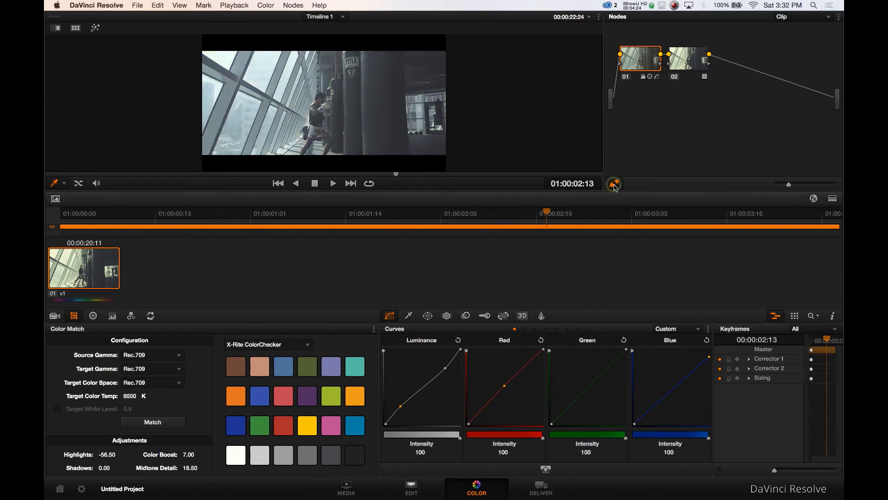
{"action": "left_click", "coordinate": [615, 185]}
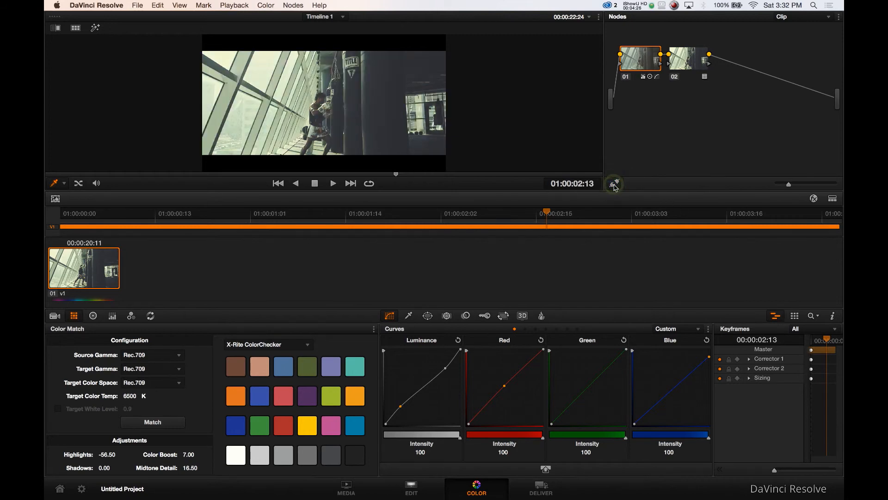
{"action": "left_click", "coordinate": [833, 198]}
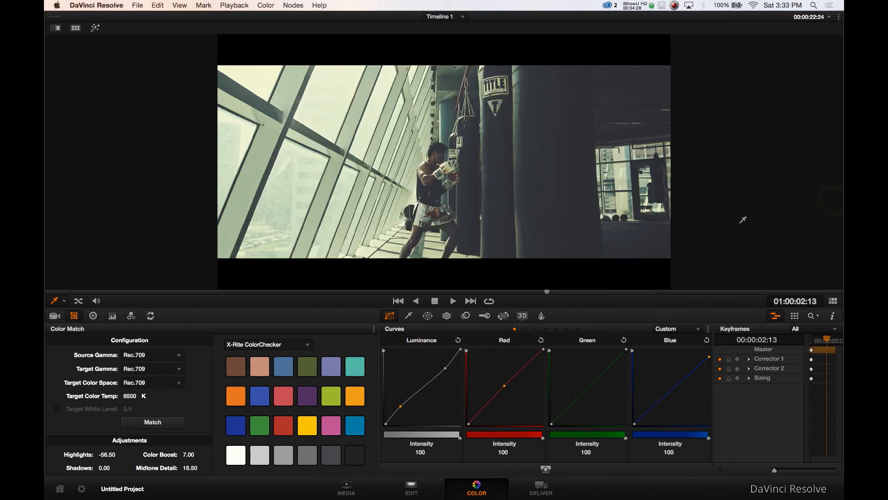